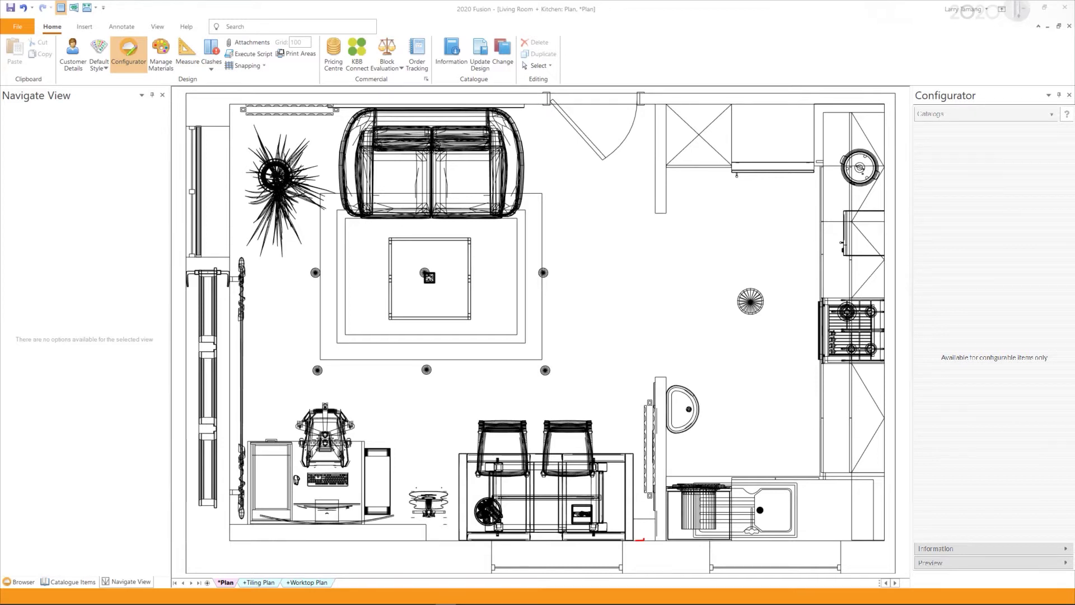
# Step: Switch from Plan to a 3D perspective facing the kitchen window, sink and washing machine
pyautogui.click(158, 27)
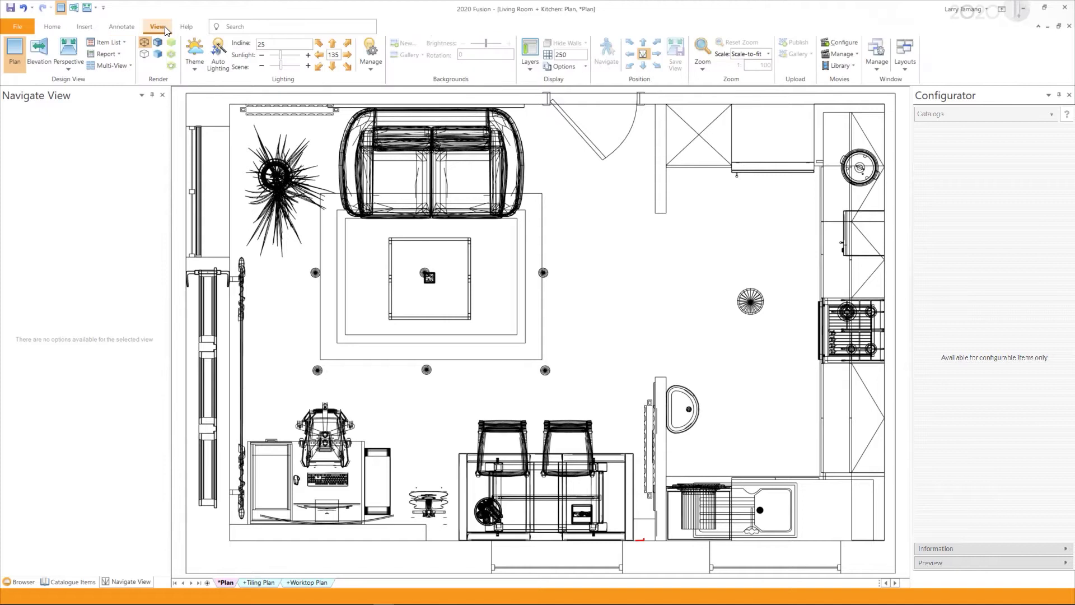
pyautogui.click(77, 49)
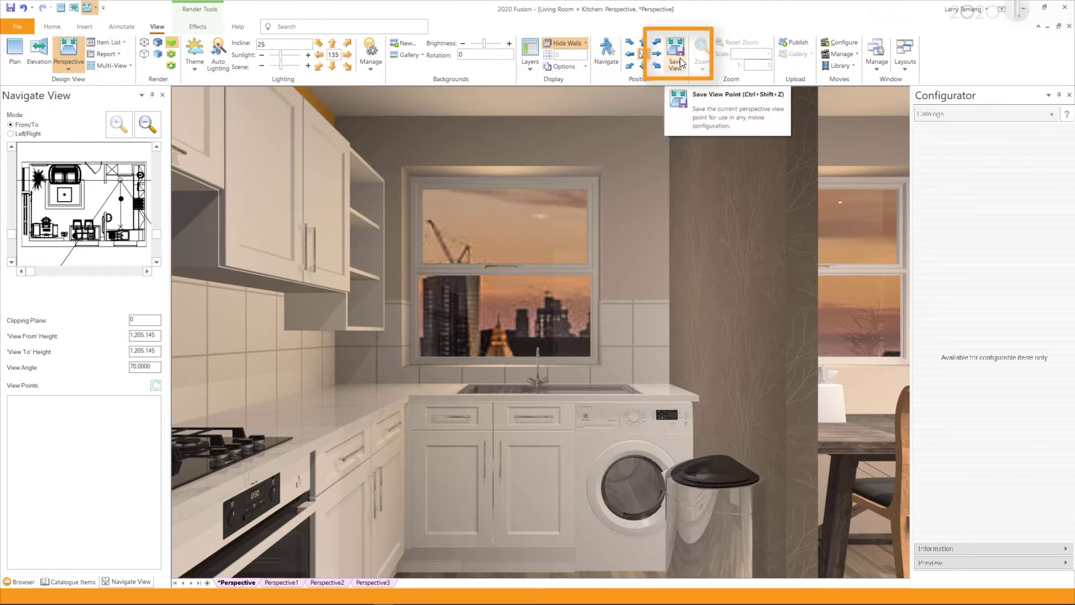
# Step: Save View Points 7, 8 and 9 for the kitchen, living area and kitchen-facing camera
pyautogui.click(680, 58)
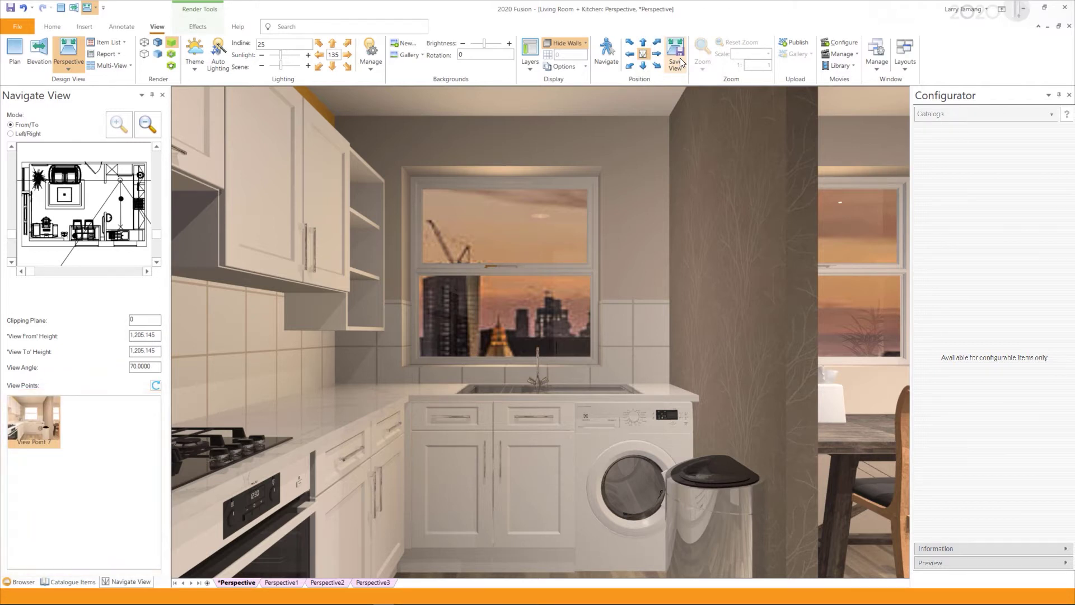
pyautogui.moveTo(88, 199); pyautogui.dragTo(56, 203)
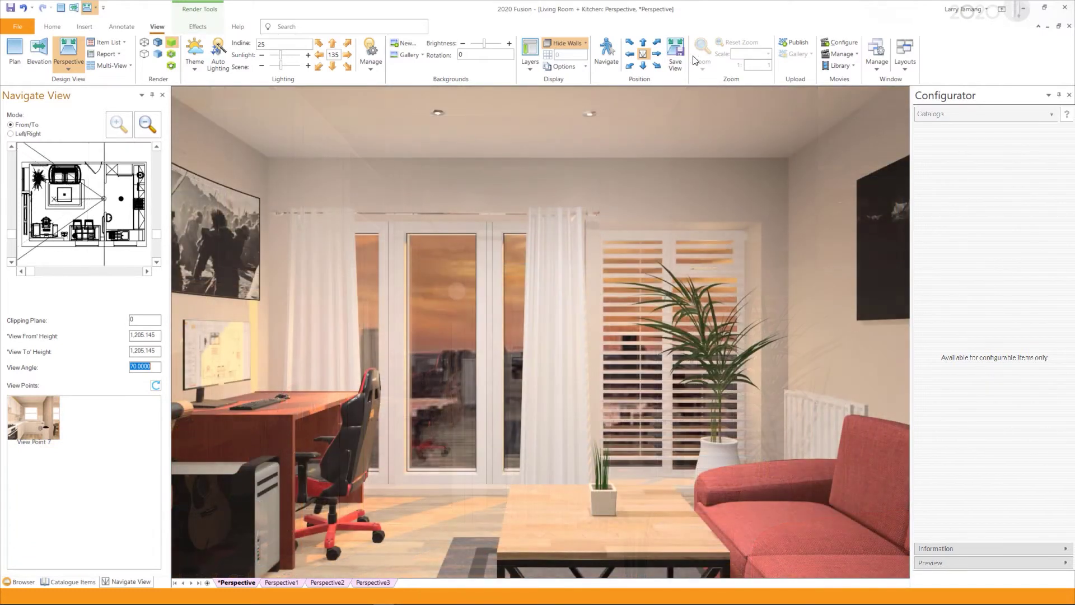
pyautogui.click(678, 53)
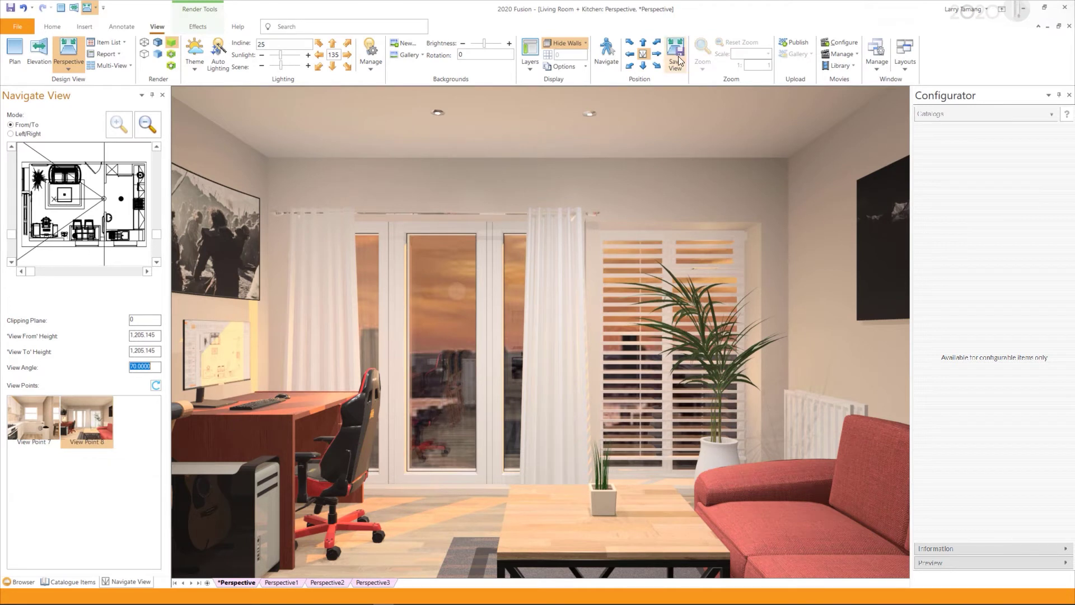
pyautogui.moveTo(48, 199); pyautogui.dragTo(114, 205)
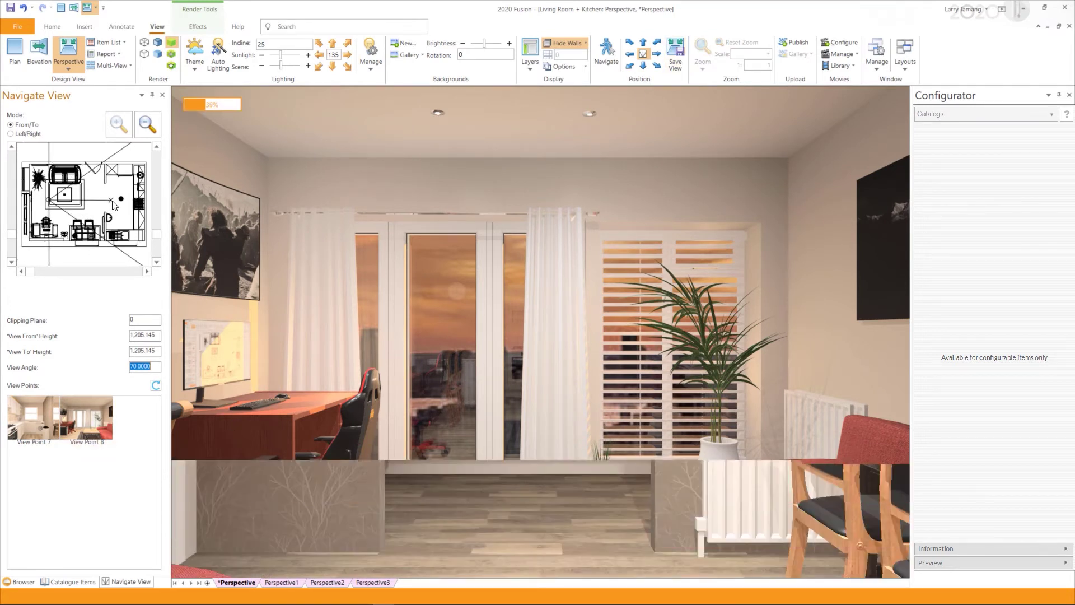
pyautogui.click(676, 53)
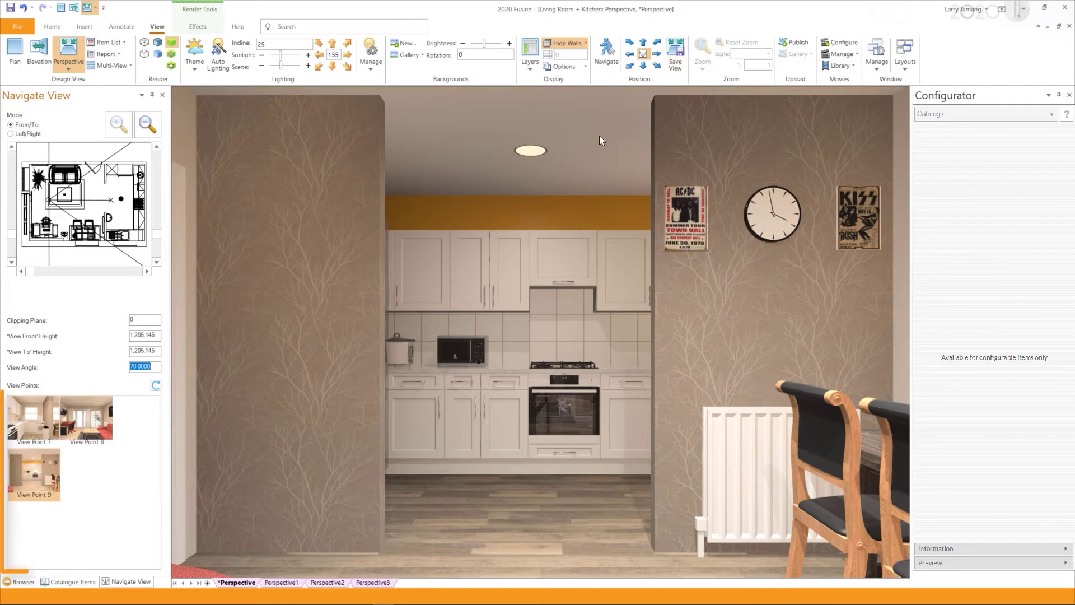
pyautogui.click(128, 475)
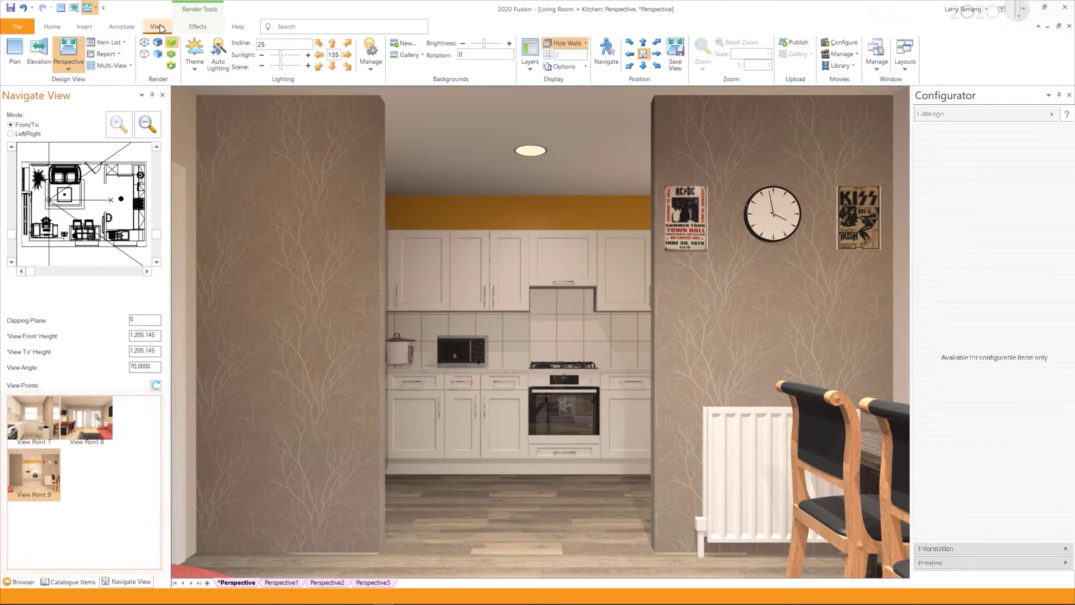
# Step: Set up a 360° panorama of View Points 7–9 with Presentation rendering, salesperson e-mail only
pyautogui.click(793, 45)
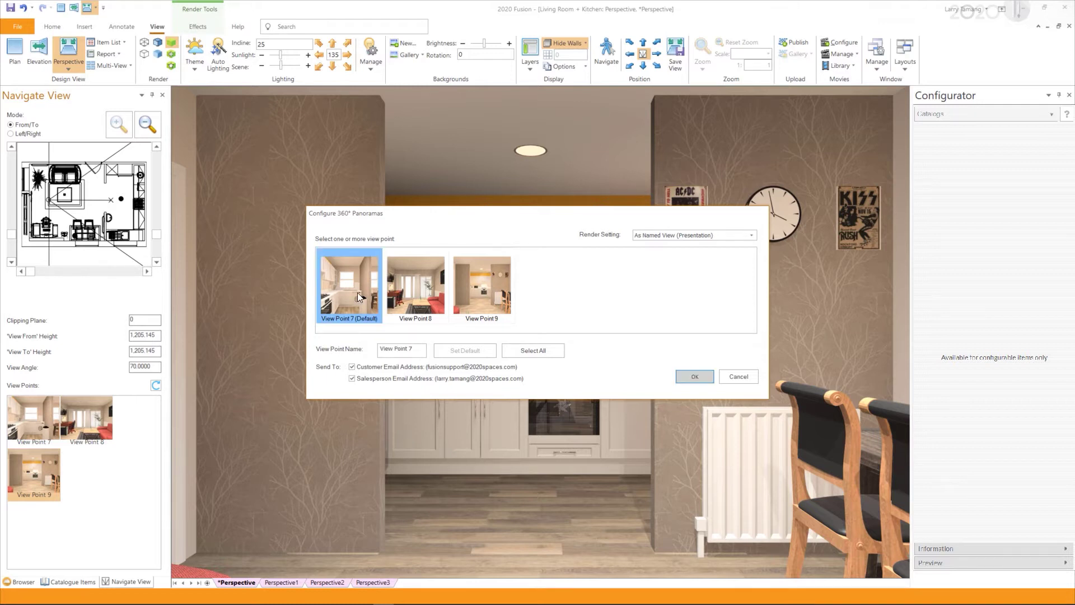
pyautogui.keyDown('ctrl'); pyautogui.click(395, 296); pyautogui.keyUp('ctrl')
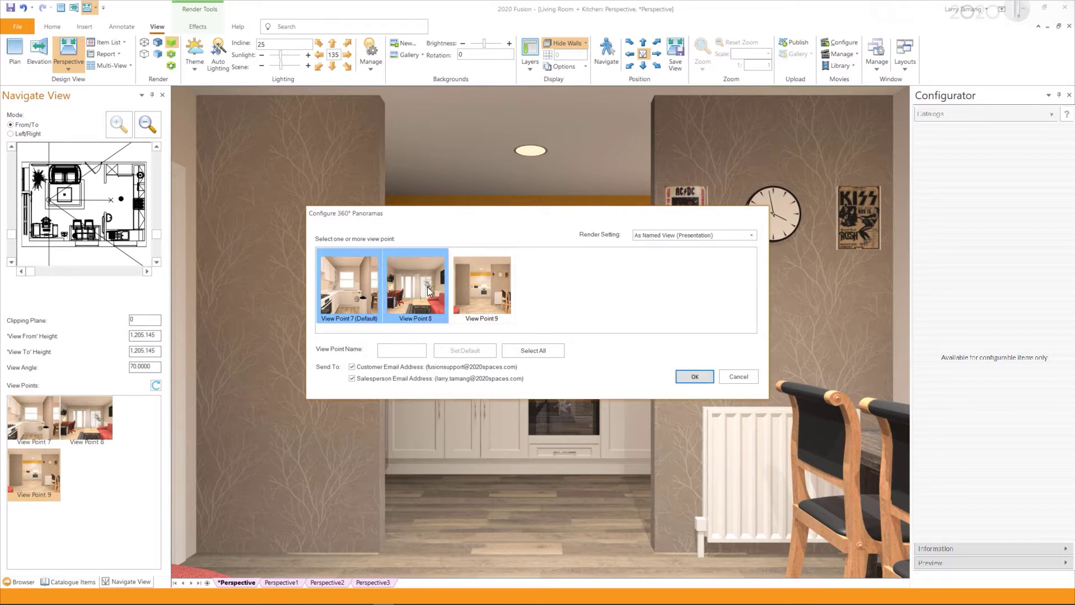
pyautogui.keyDown('ctrl'); pyautogui.click(492, 286); pyautogui.keyUp('ctrl')
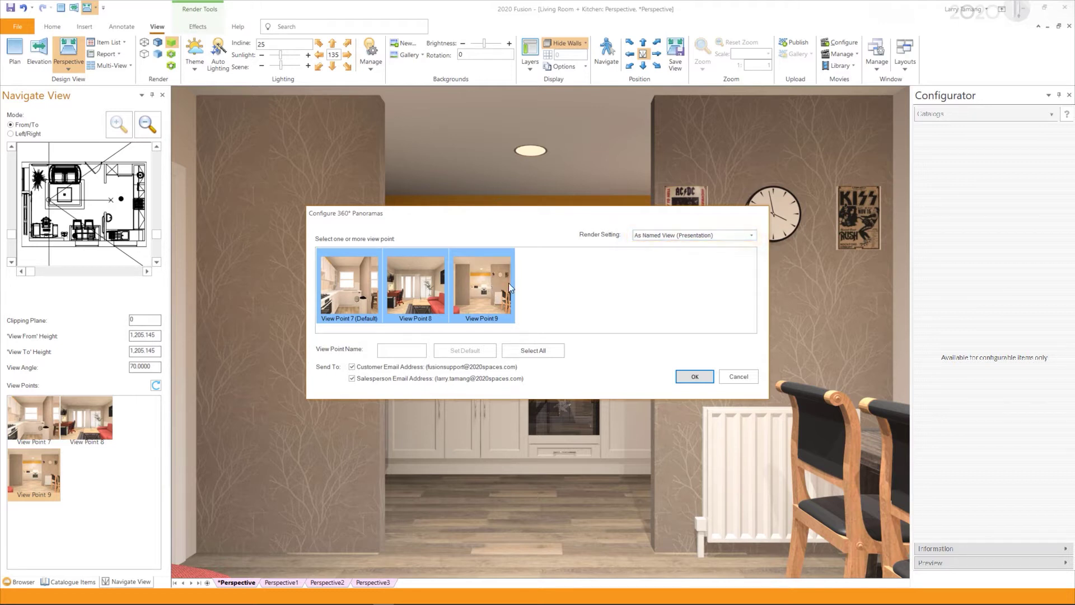
pyautogui.click(752, 235)
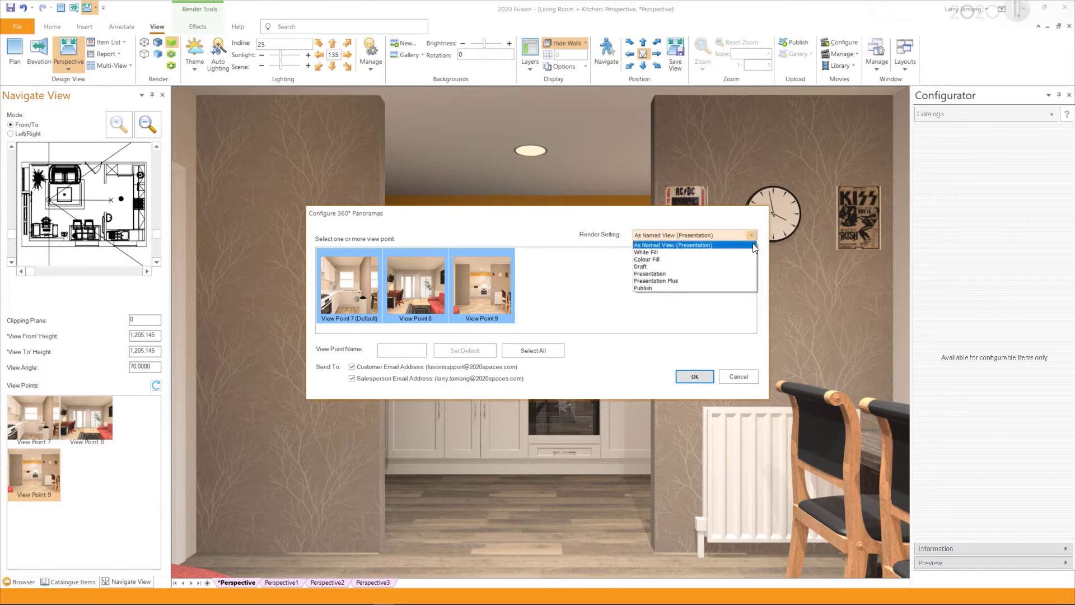
pyautogui.click(753, 245)
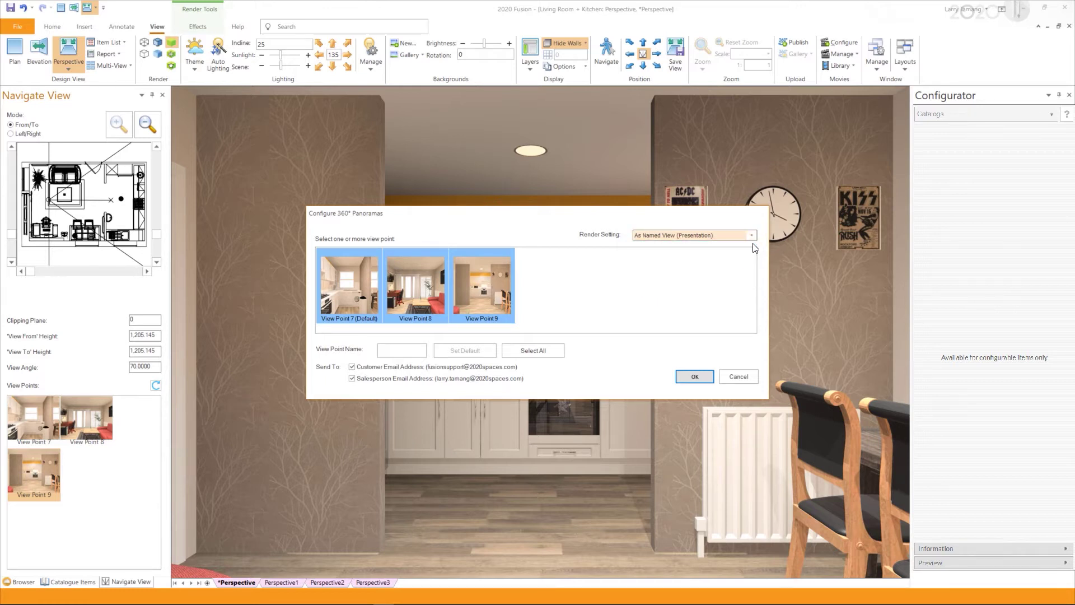
pyautogui.click(352, 369)
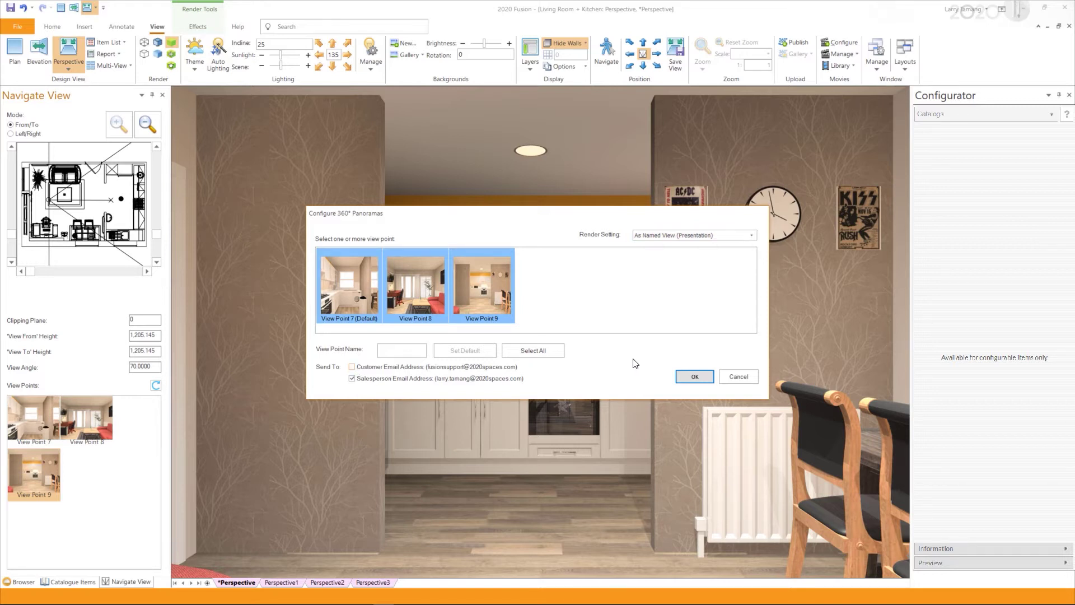
# Step: Confirm the panorama configuration to generate the 360° Panorama Preview
pyautogui.click(682, 381)
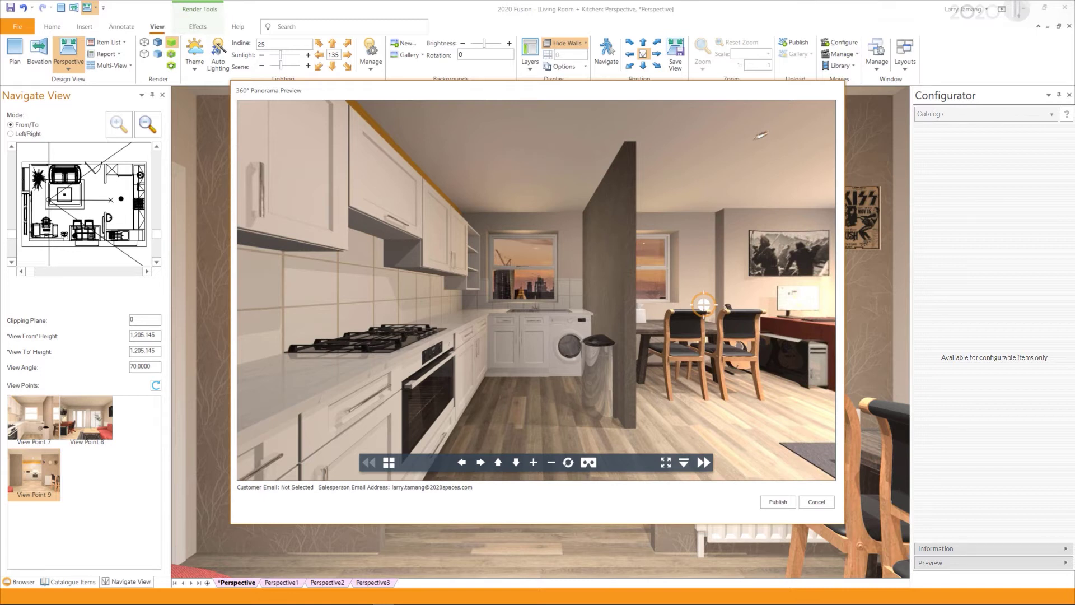
# Step: Browse the preview panoramas with pan, tilt, zoom and hotspot controls, then publish online
pyautogui.click(703, 462)
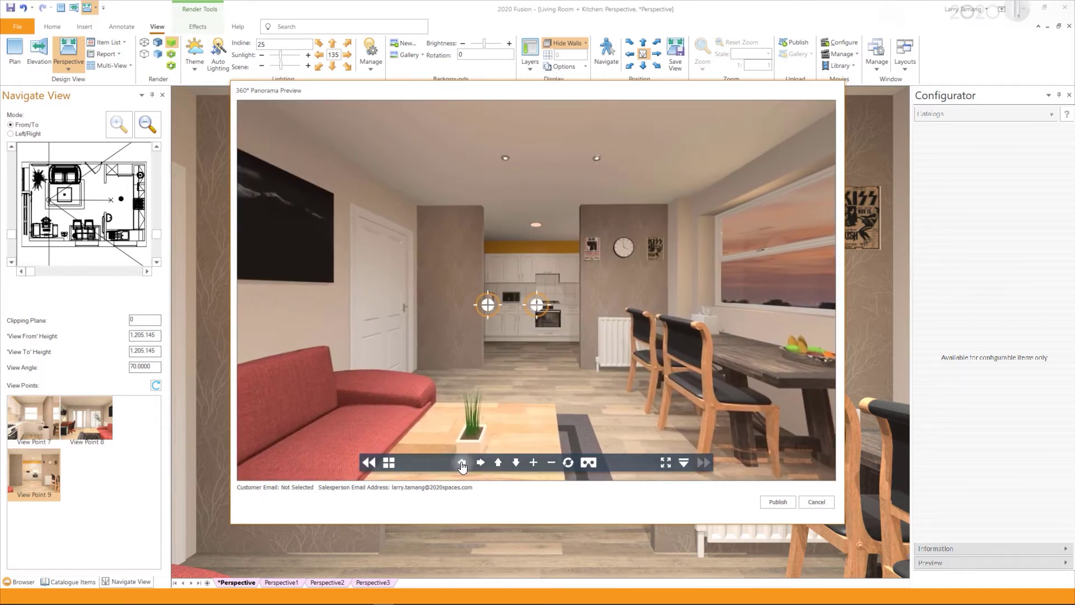
pyautogui.click(480, 462)
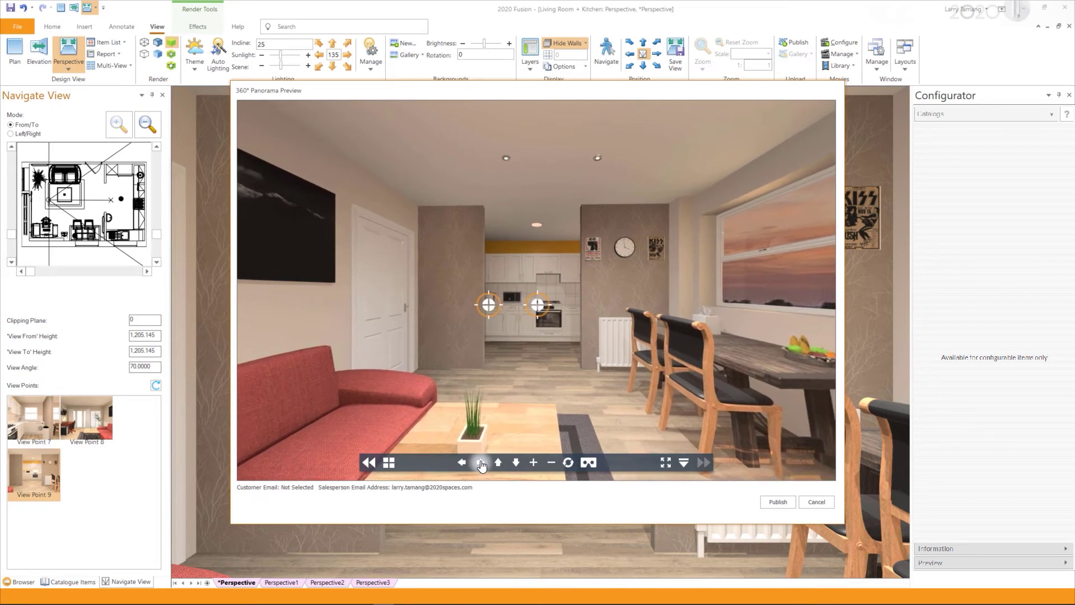
pyautogui.click(516, 464)
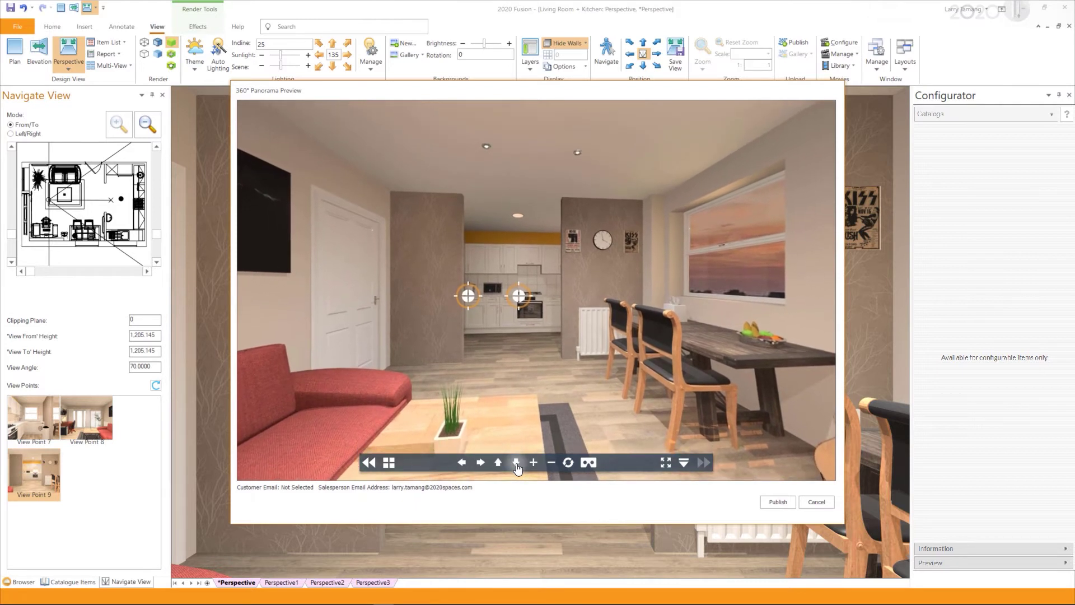
pyautogui.click(533, 463)
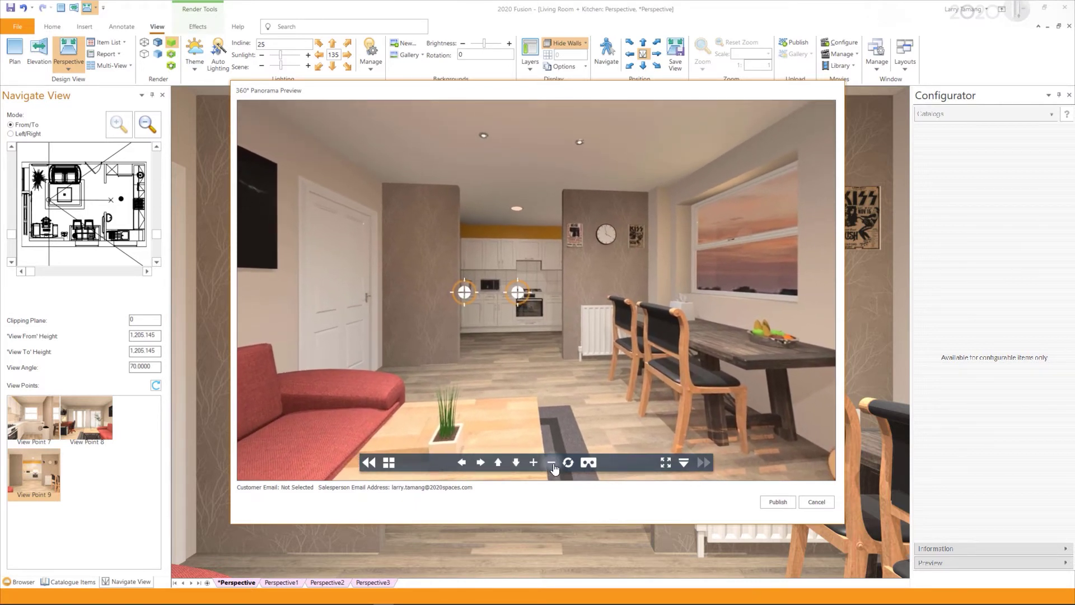
pyautogui.click(552, 464)
pyautogui.click(518, 292)
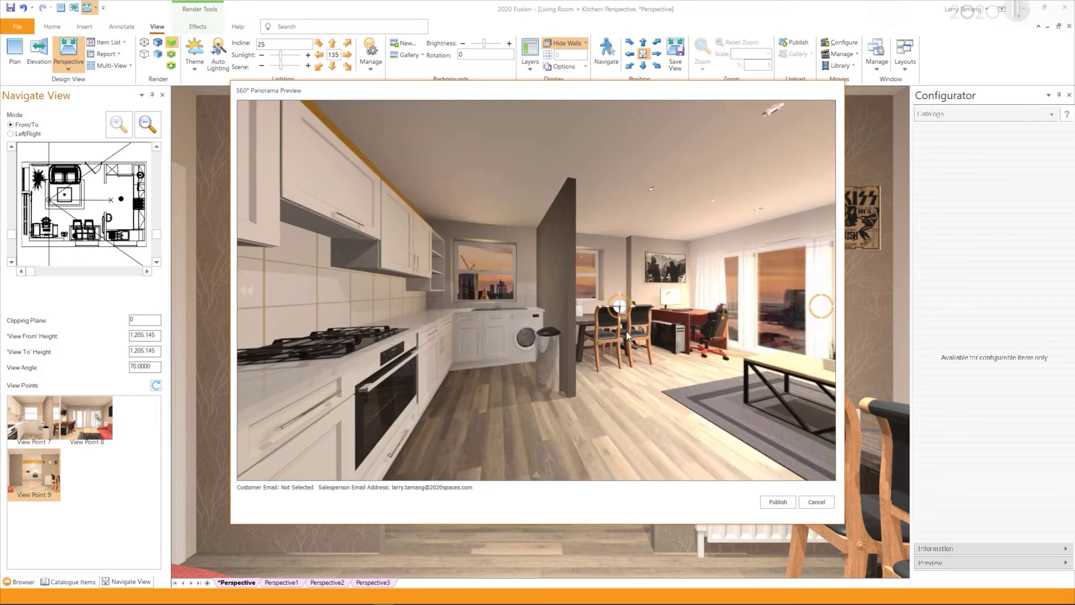
pyautogui.click(769, 504)
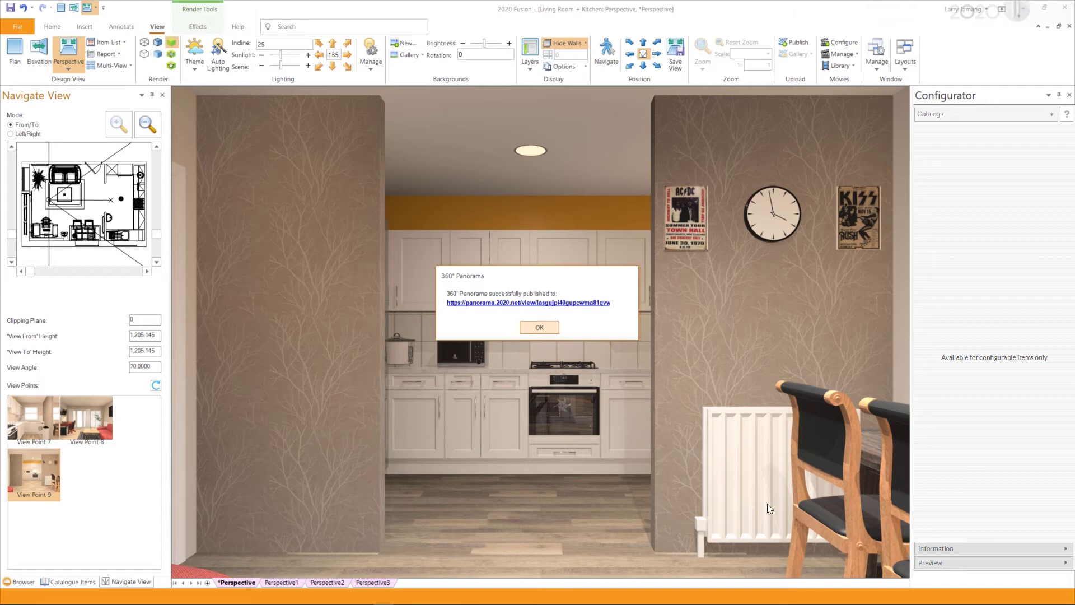
# Step: Dismiss the published confirmation and open the panorama from the Gallery in the browser
pyautogui.click(540, 328)
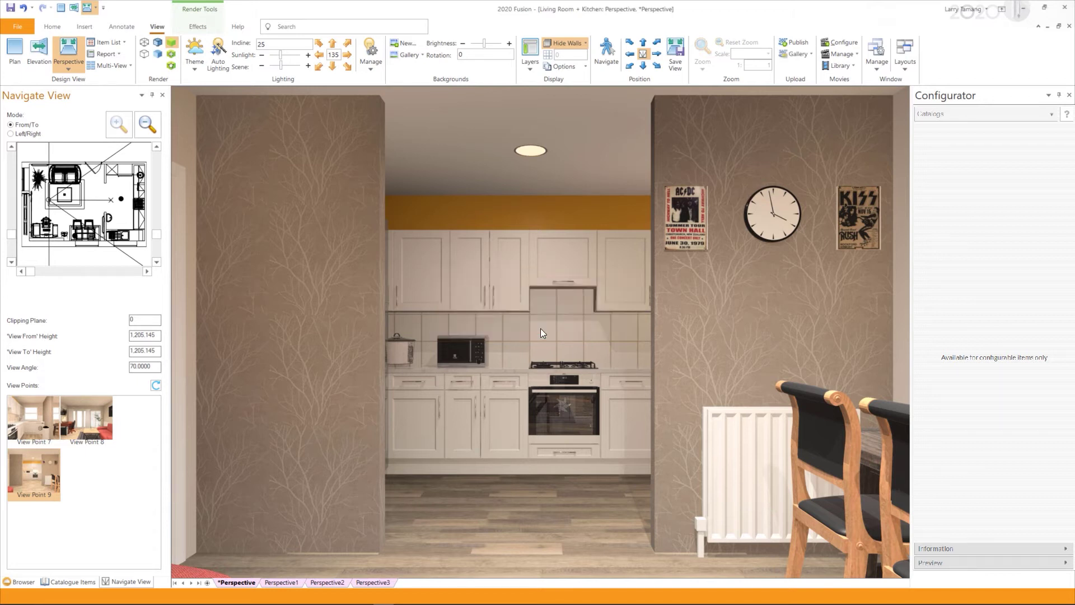
pyautogui.click(795, 54)
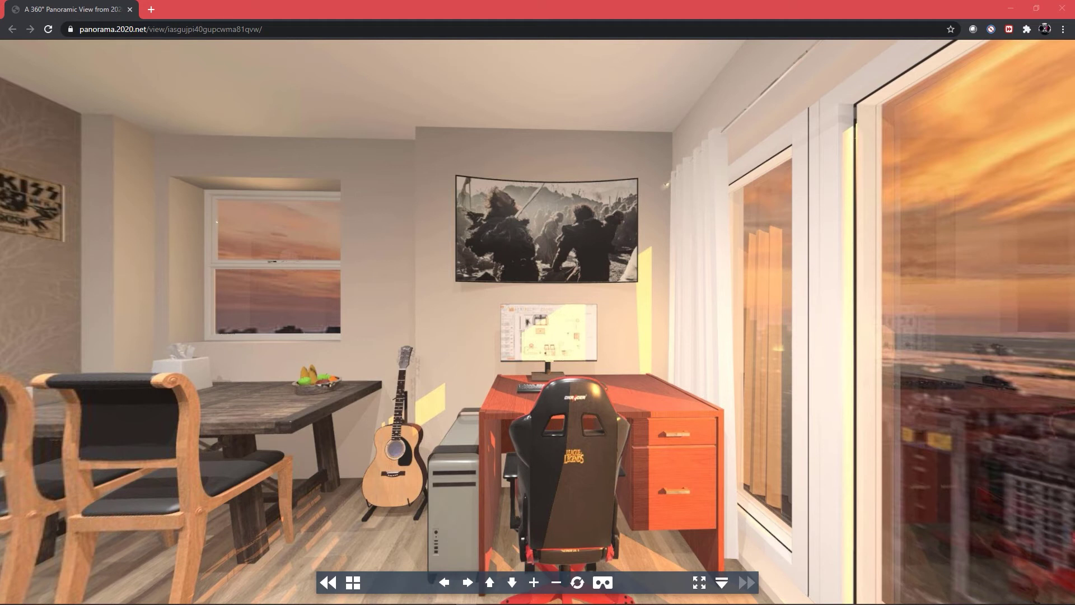
# Step: Step through the viewpoints, then pick View_Point_7 from the thumbnail grid
pyautogui.click(326, 582)
pyautogui.click(331, 582)
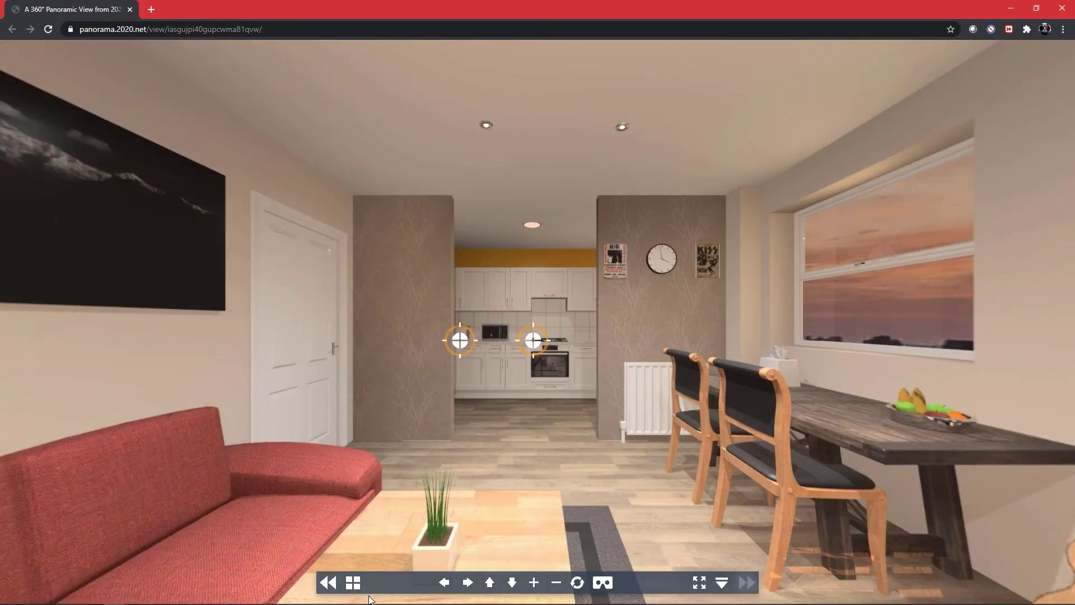
pyautogui.click(352, 584)
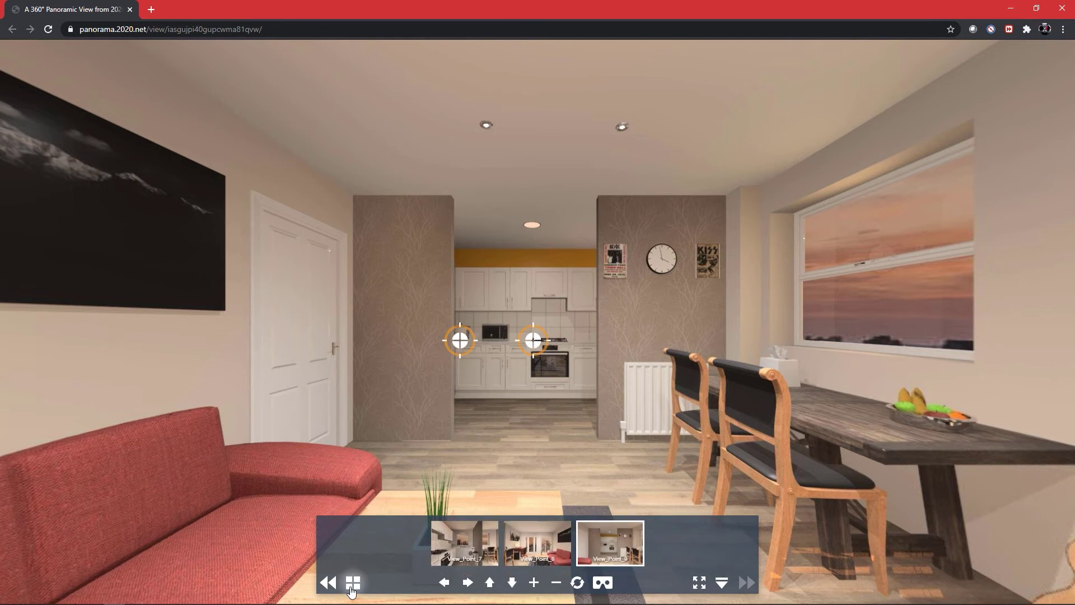
pyautogui.click(473, 548)
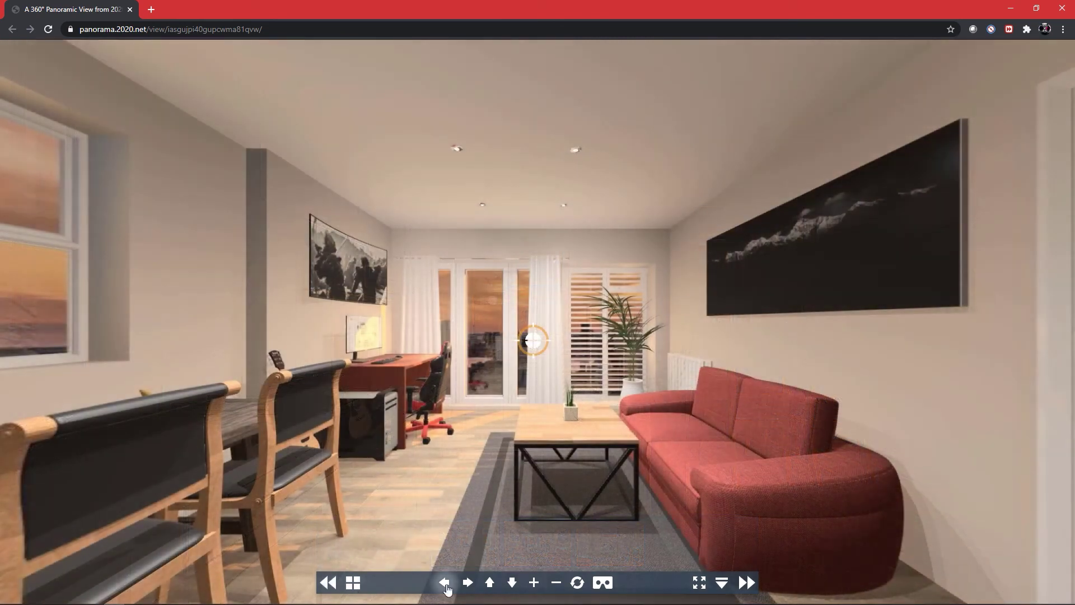
# Step: Pan left and right, tilt up and down, zoom in and out, then start auto-rotation
pyautogui.click(445, 582)
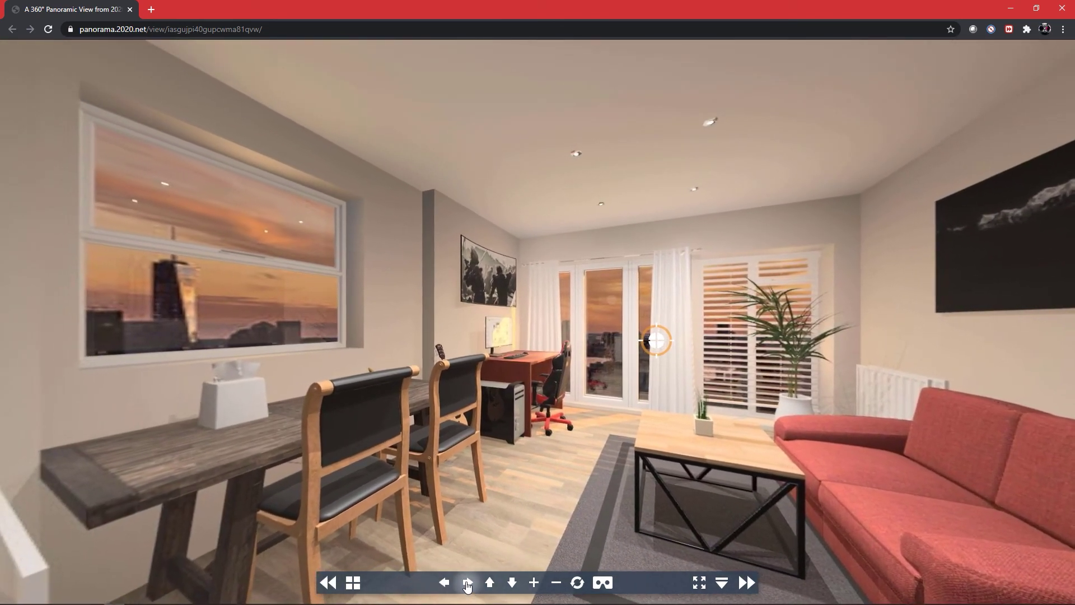
pyautogui.click(468, 582)
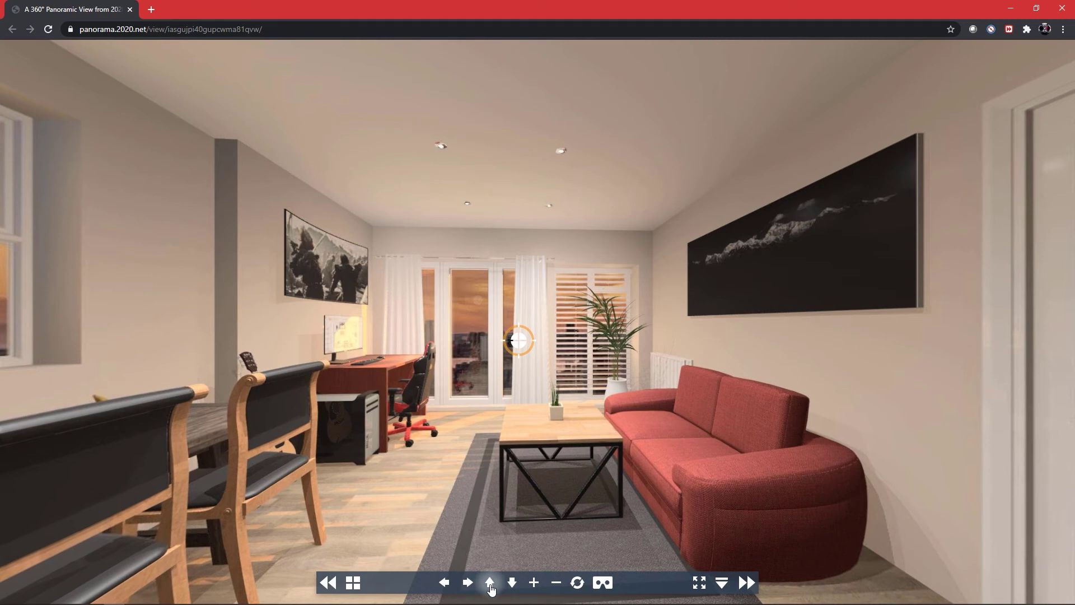
pyautogui.click(490, 583)
pyautogui.click(512, 582)
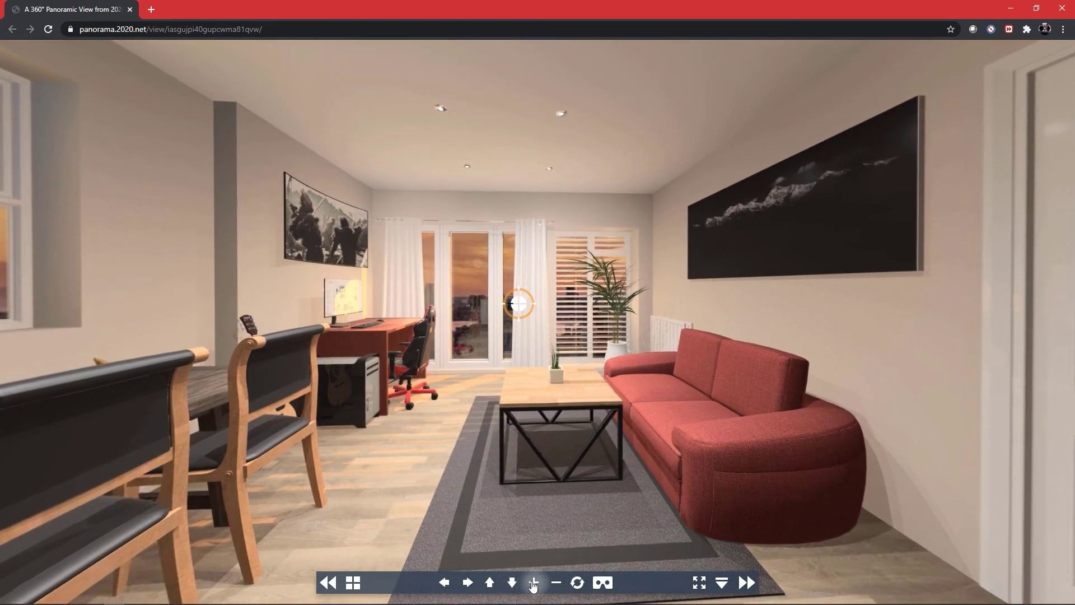
pyautogui.click(534, 583)
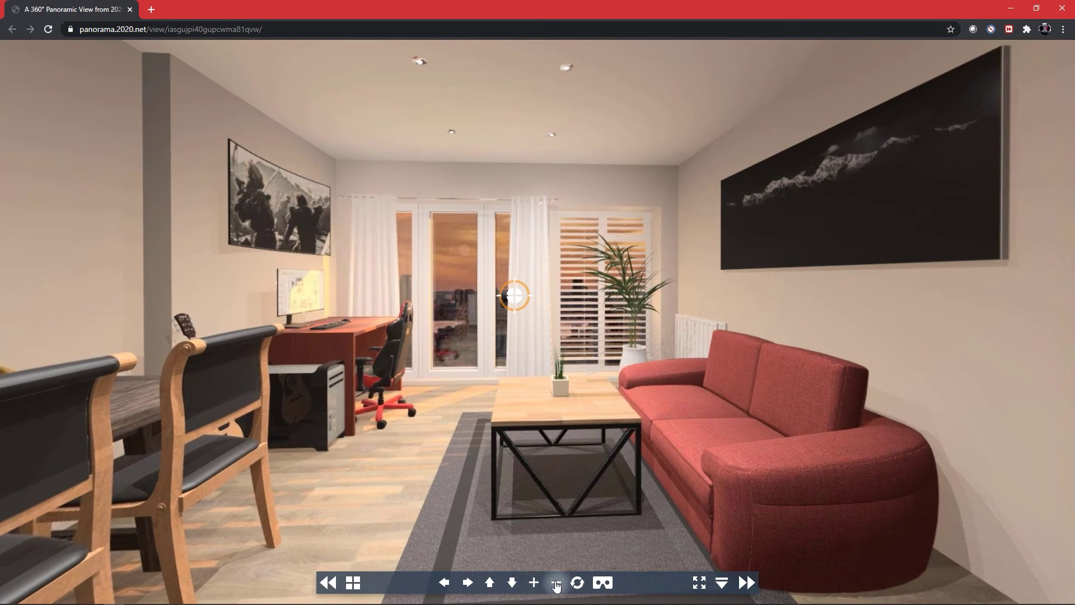
pyautogui.click(556, 583)
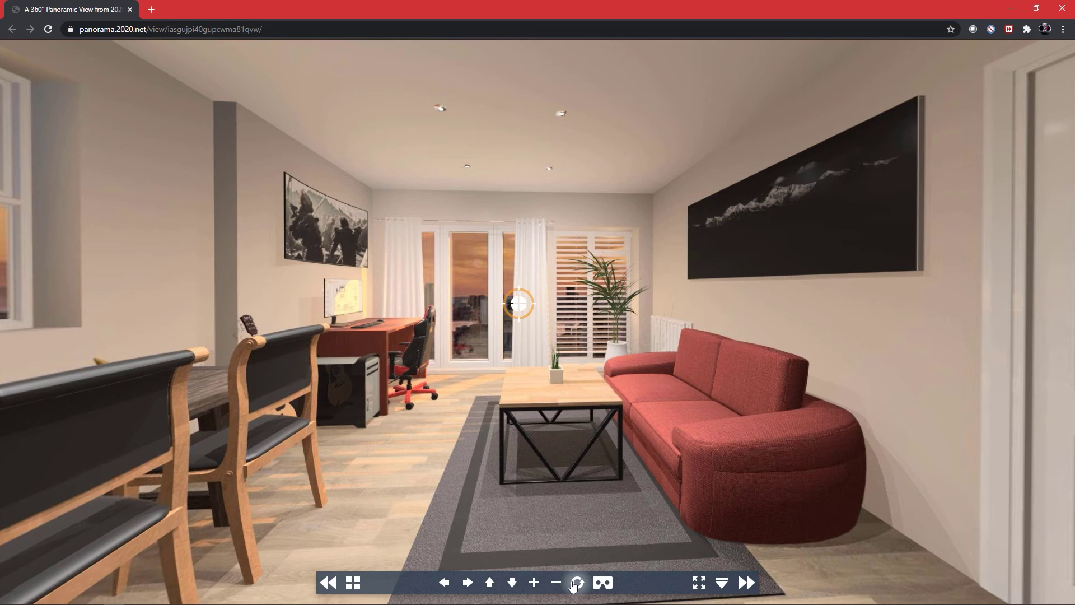
pyautogui.click(574, 586)
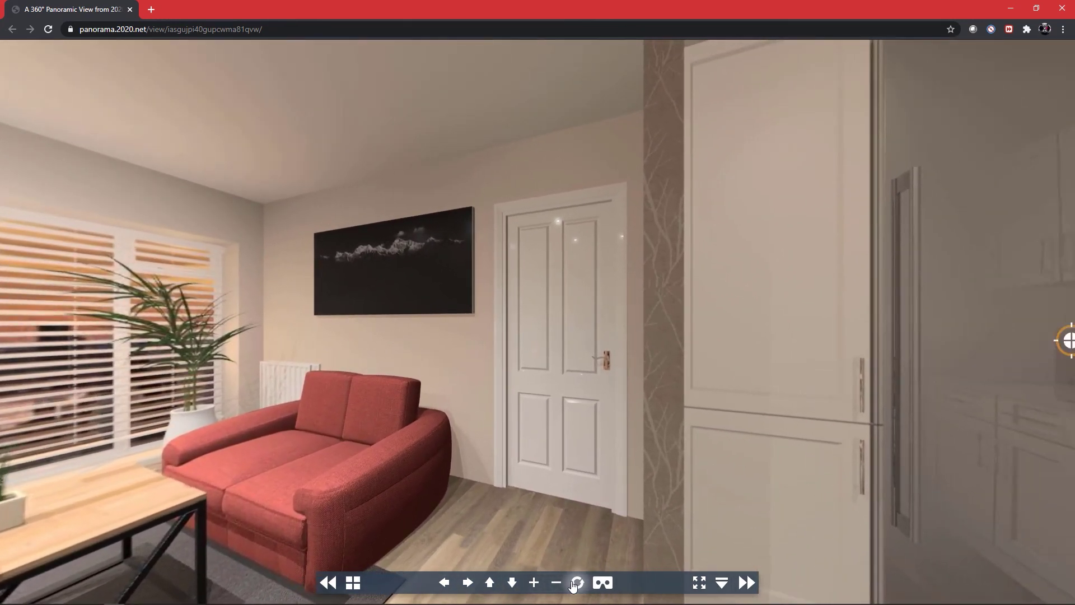
# Step: Try the side-by-side VR view, exit it with Esc, then show the panorama full screen
pyautogui.click(602, 582)
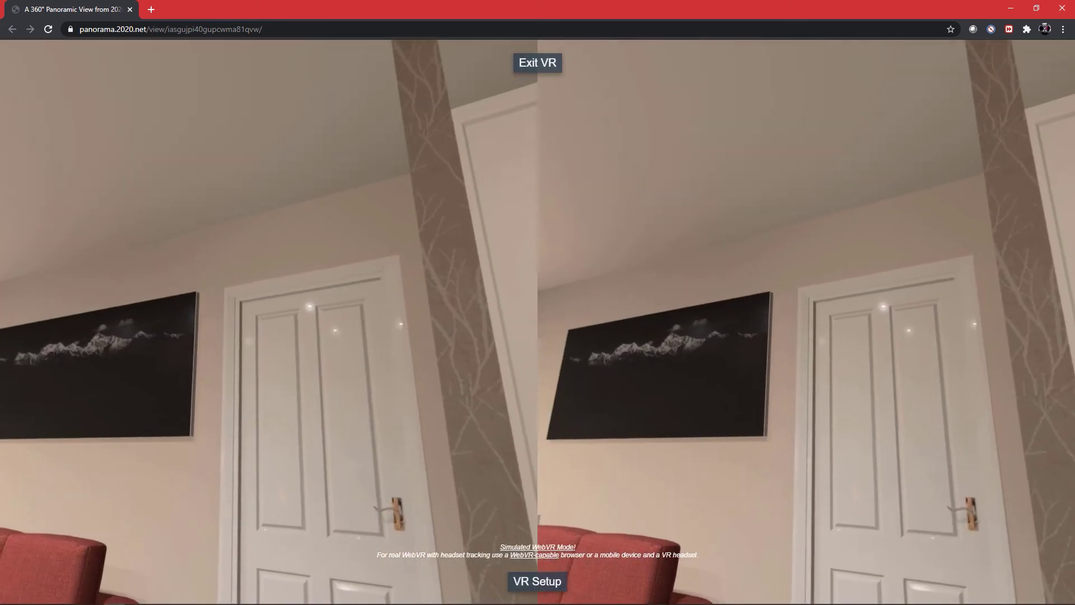
pyautogui.press('Escape')
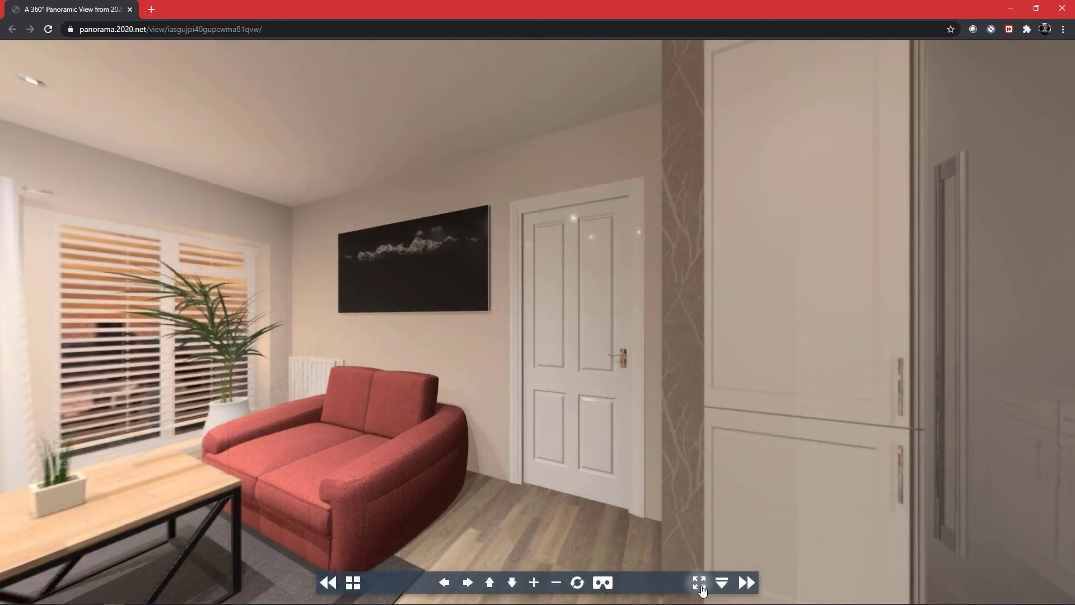
pyautogui.click(700, 583)
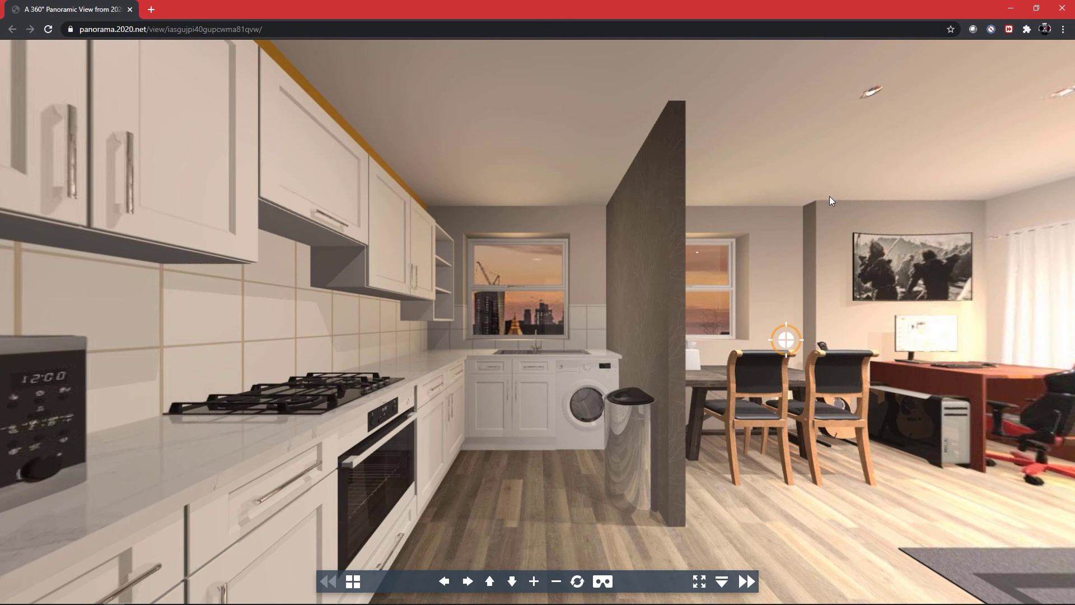
# Step: Hop via hotspots from the kitchen through View_Point_8 to the dining-table and desk viewpoint
pyautogui.moveTo(831, 200); pyautogui.dragTo(768, 191)
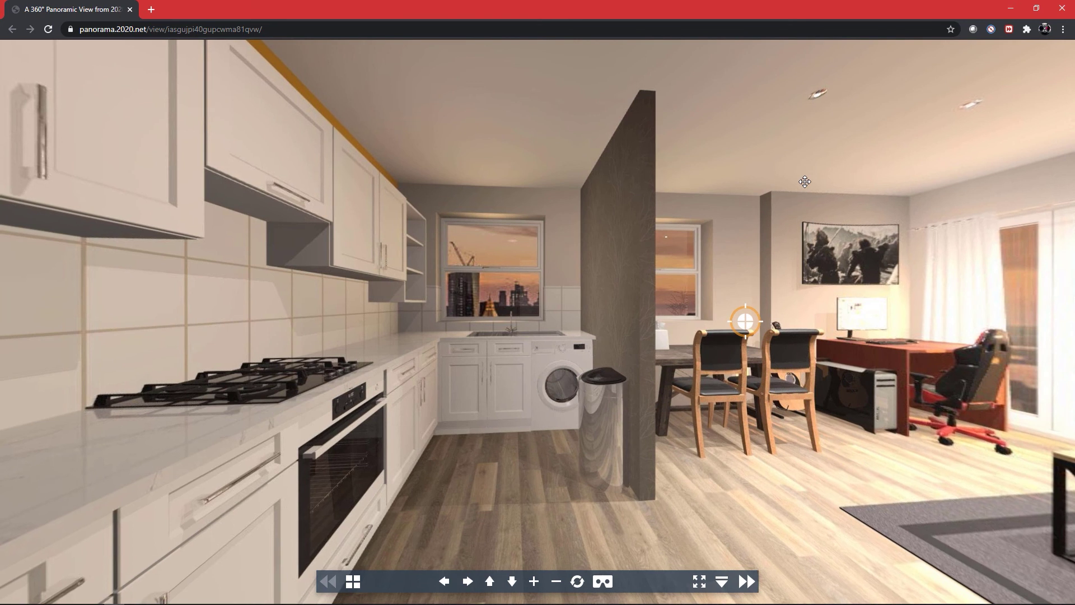
pyautogui.click(768, 359)
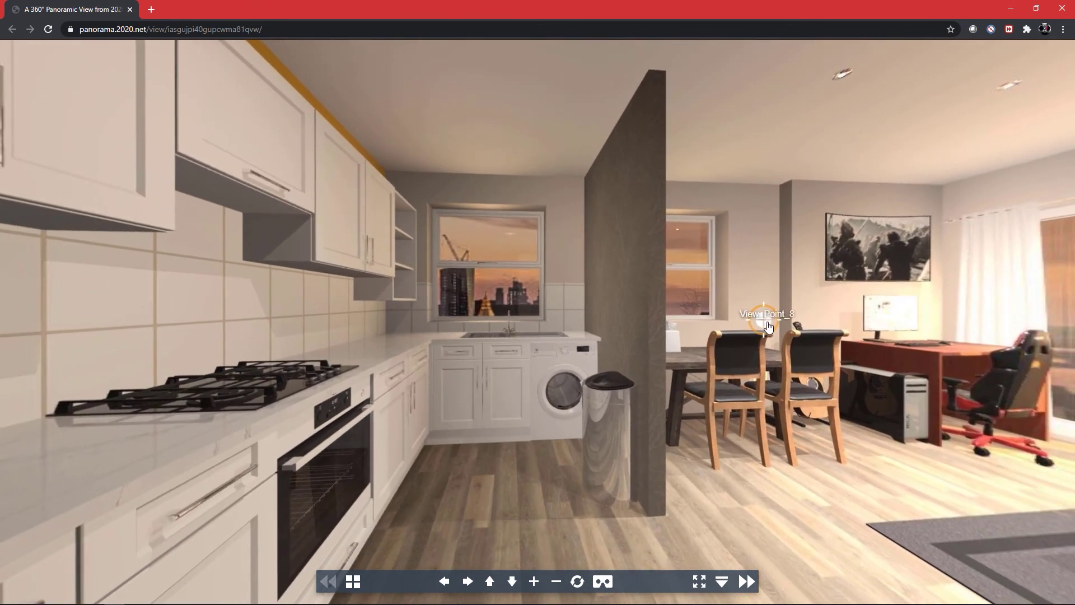
pyautogui.click(767, 322)
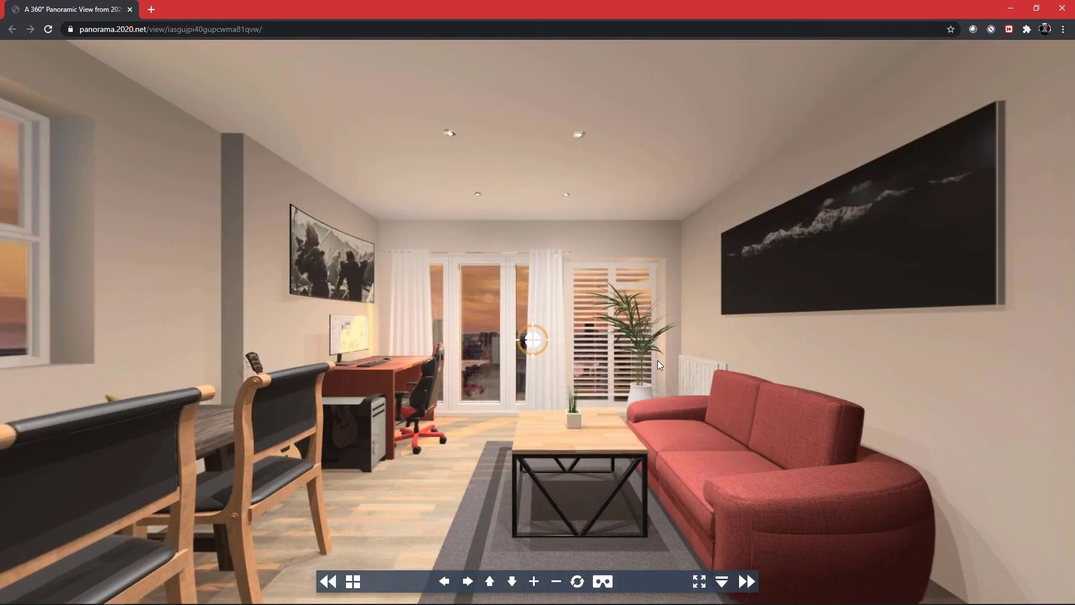
pyautogui.moveTo(612, 379); pyautogui.dragTo(504, 380)
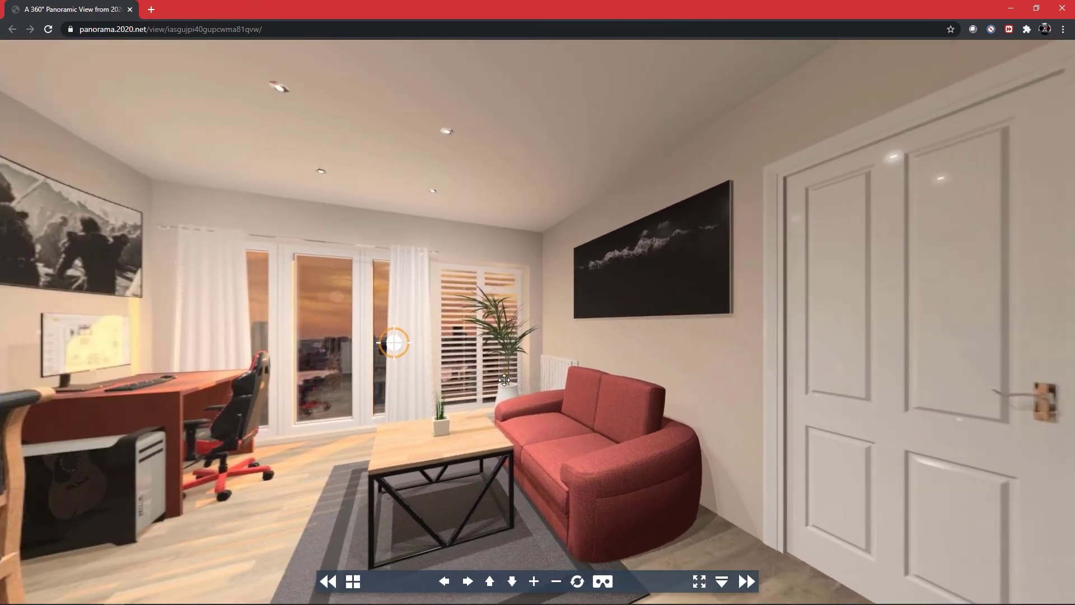
pyautogui.click(394, 342)
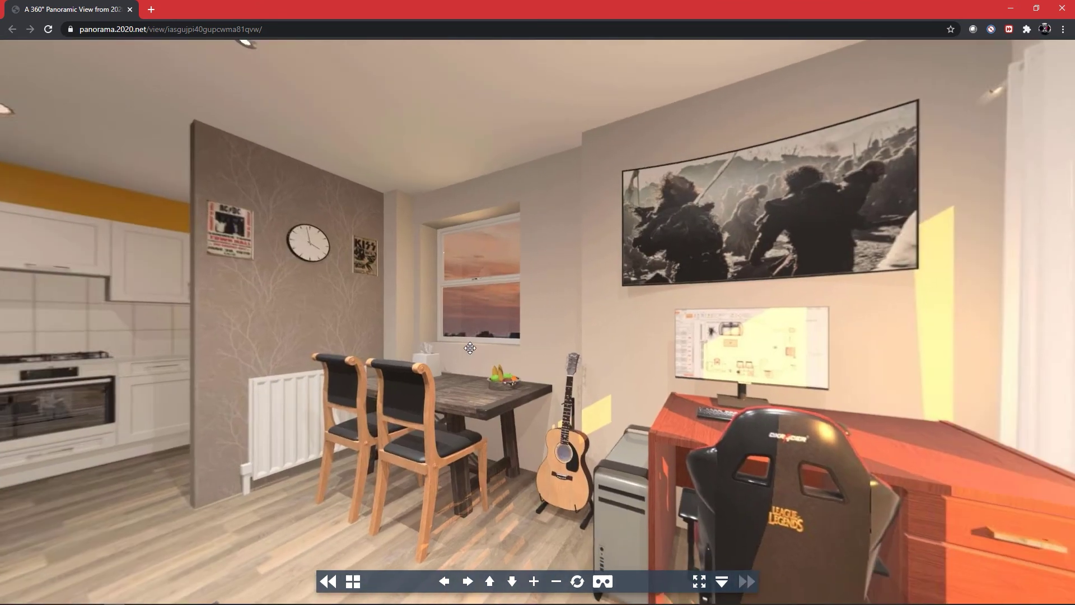
pyautogui.moveTo(568, 342); pyautogui.dragTo(389, 352)
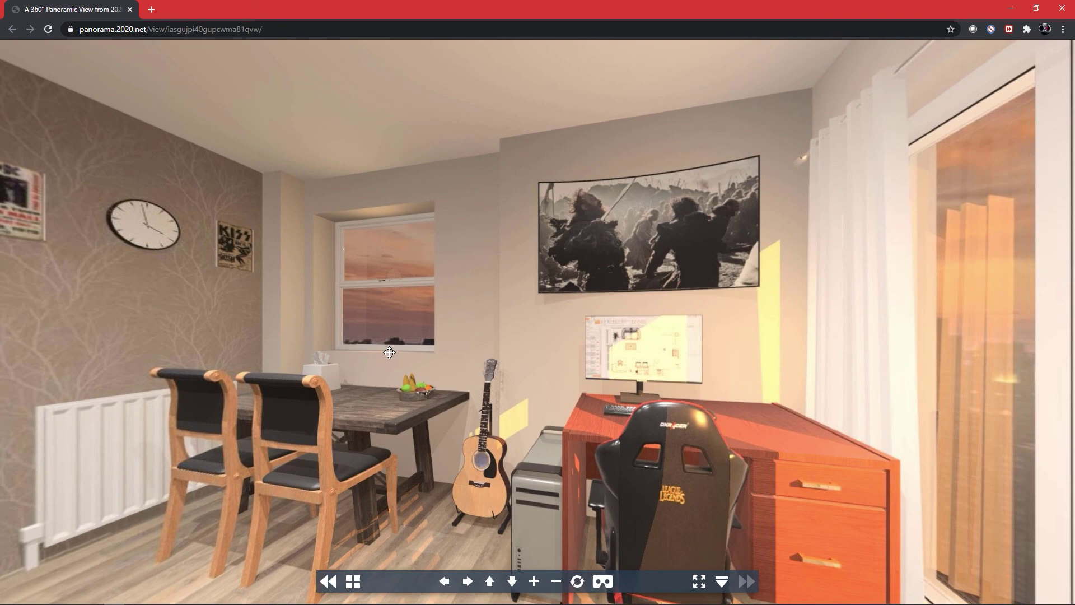